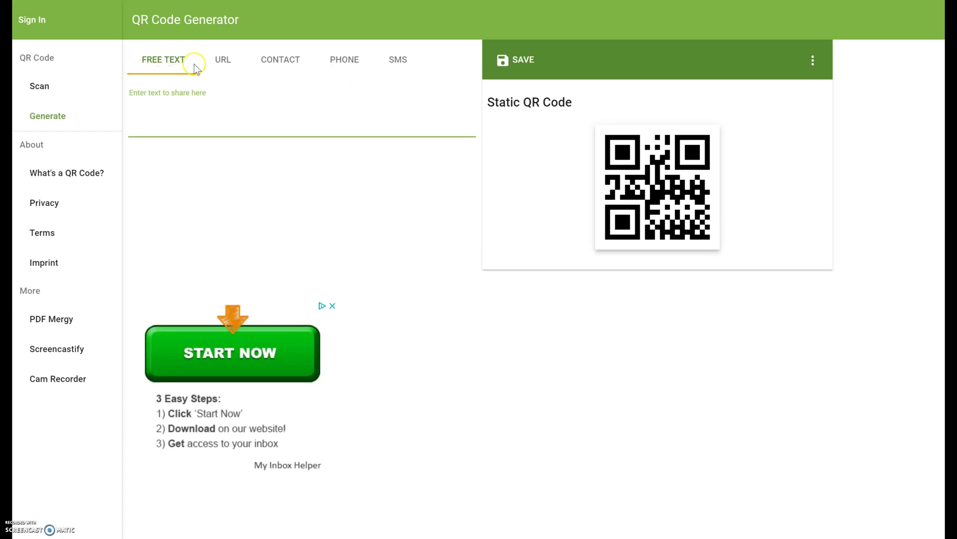
Step: Enter '1. ' followed by the pasted question 'How many significant figures are in the number: 3002?' as the free text
click(145, 58)
text(1.)
text(How many significant figures are in the number: 3002?)
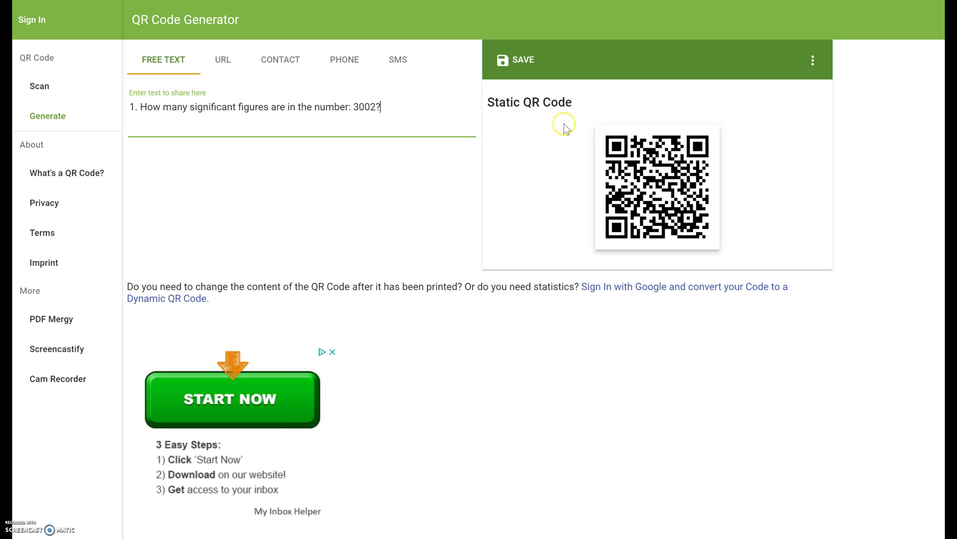
Step: Download the question's code as a PNG file named 'QR Code 1'
click(525, 61)
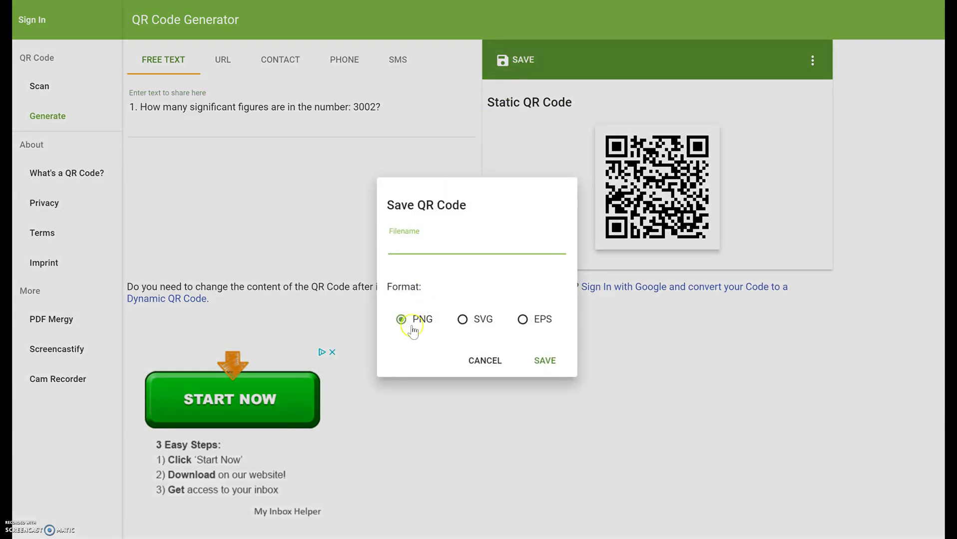
click(419, 326)
click(414, 239)
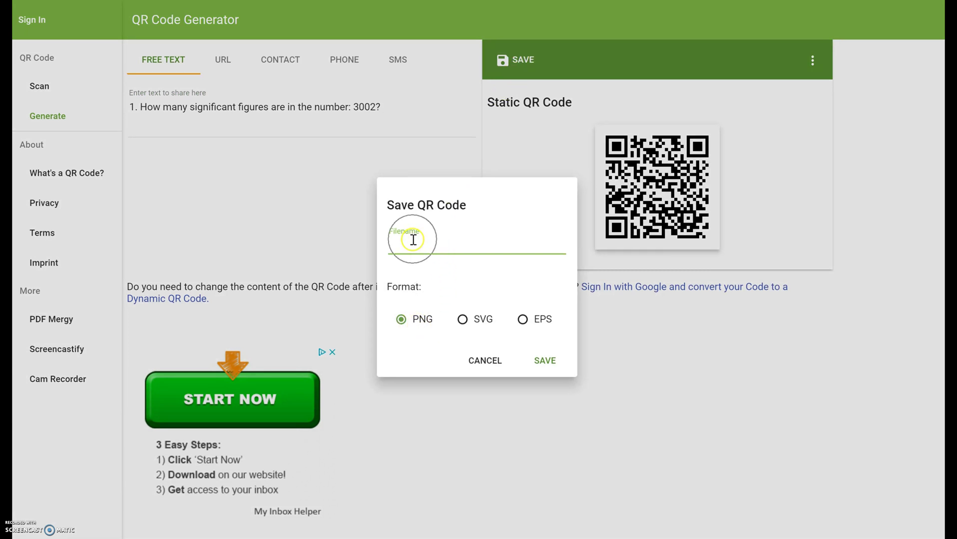
text(Q)
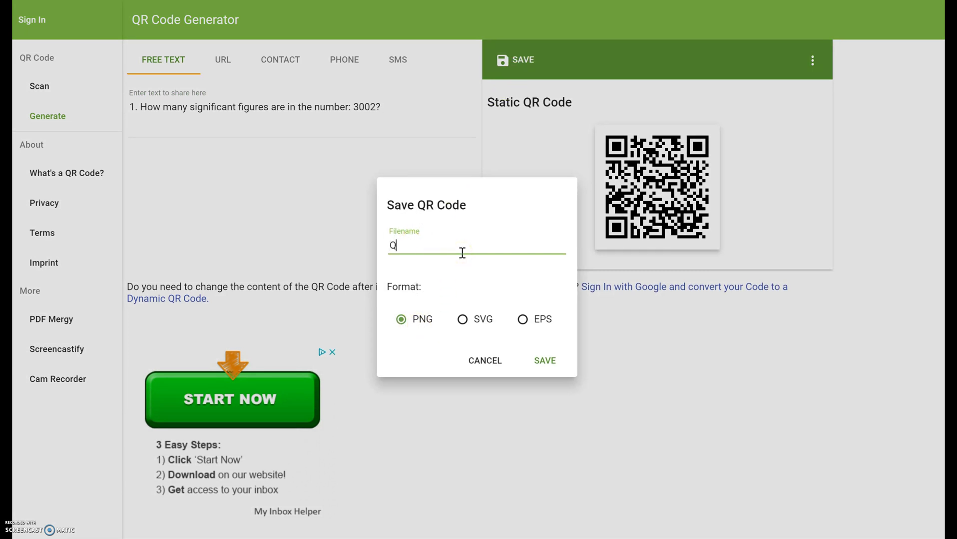
text(R Code )
text(1)
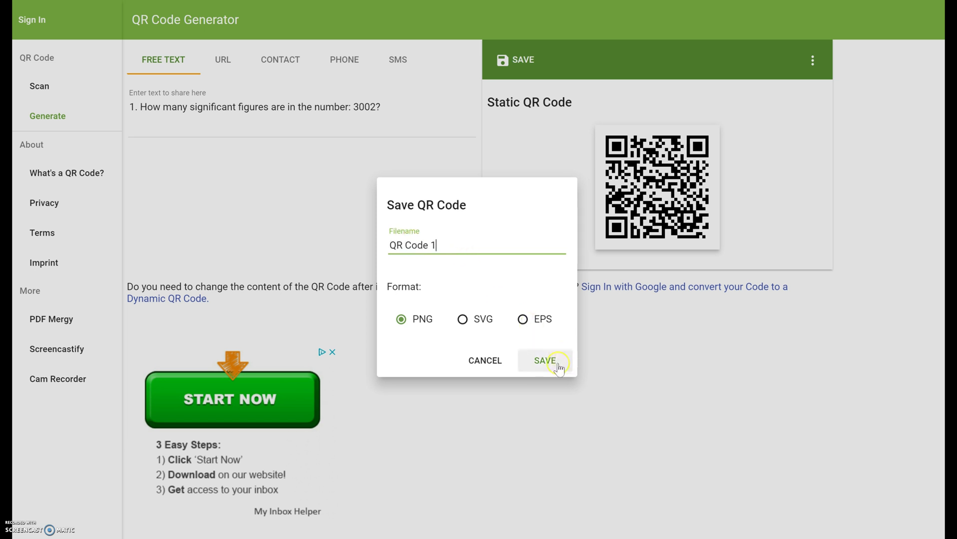
click(554, 364)
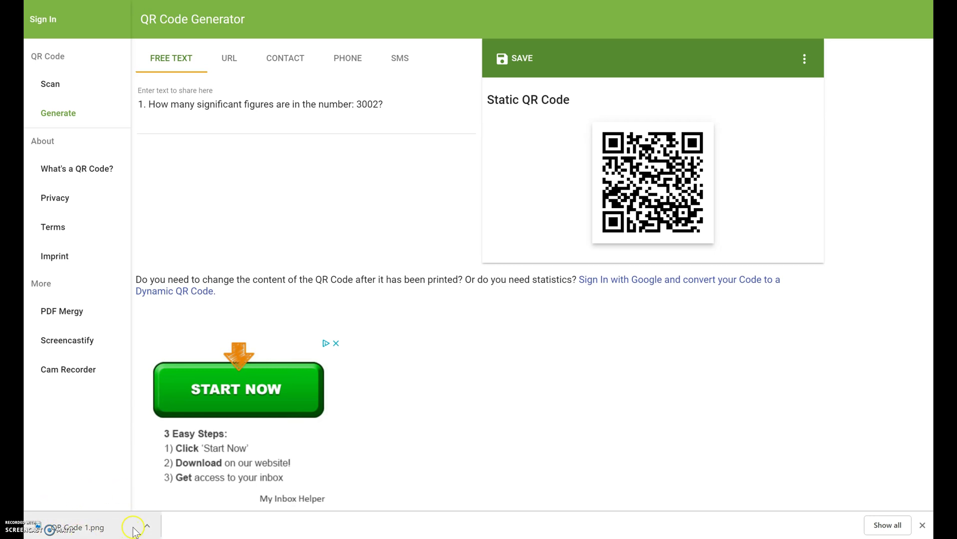
click(148, 527)
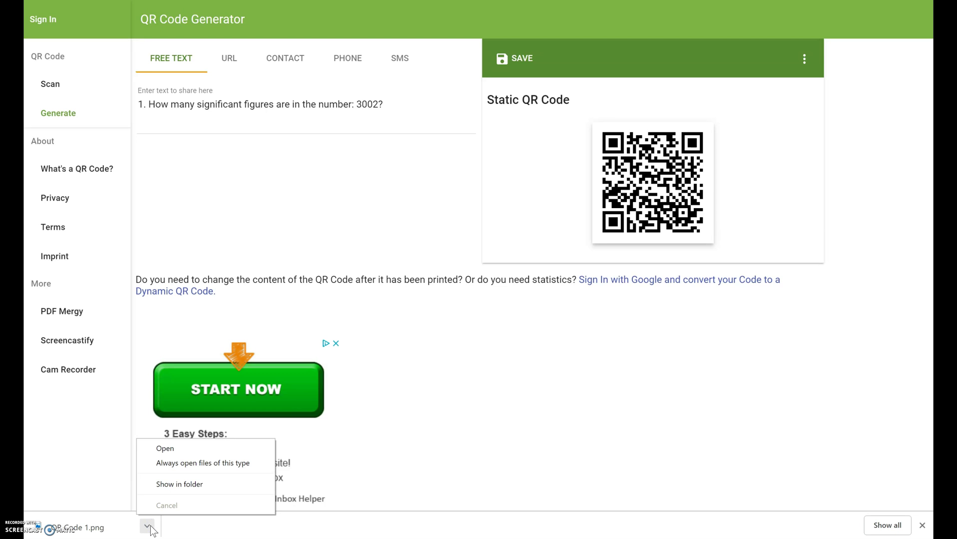
click(181, 453)
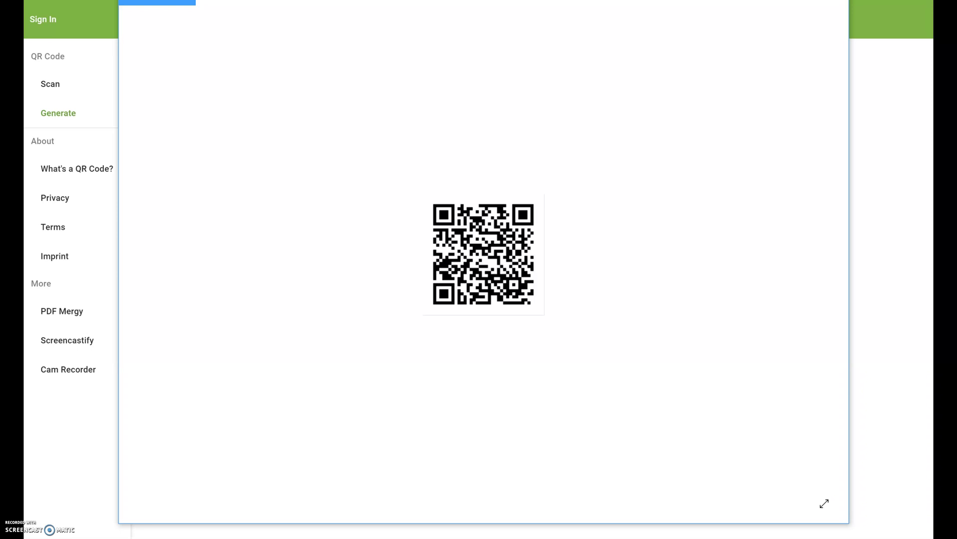
key(Escape)
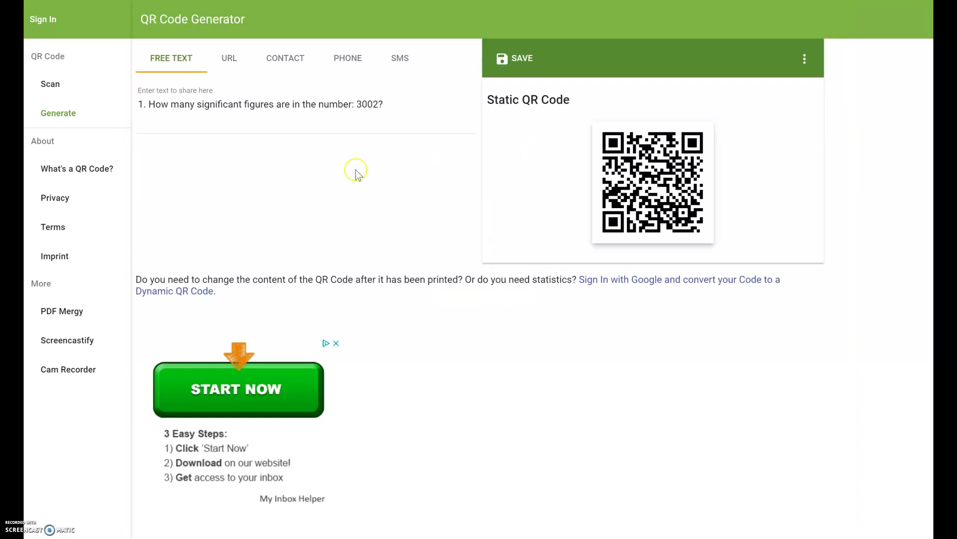
Step: Replace the first question in the free-text field with '2. ' to start the next question
drag(388, 106, 137, 110)
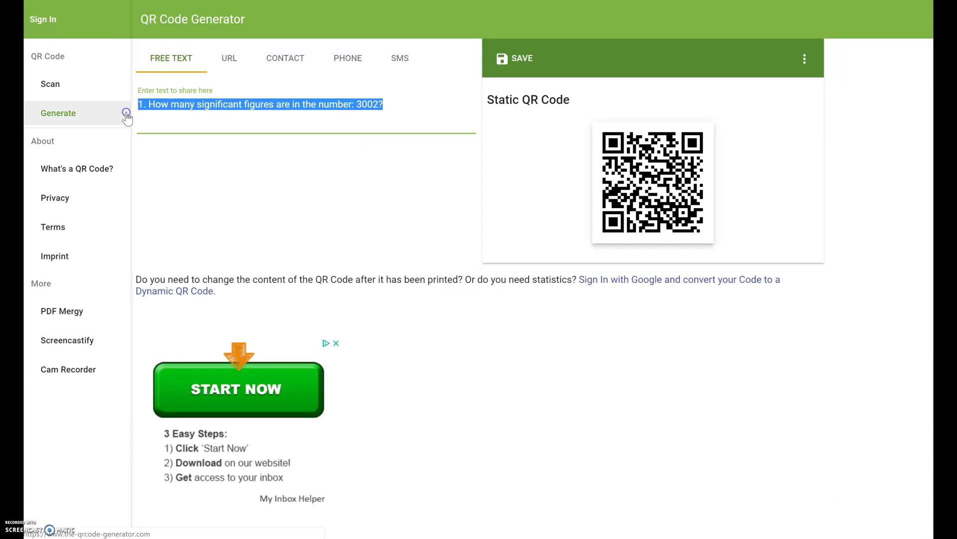
key(BackSpace)
click(185, 109)
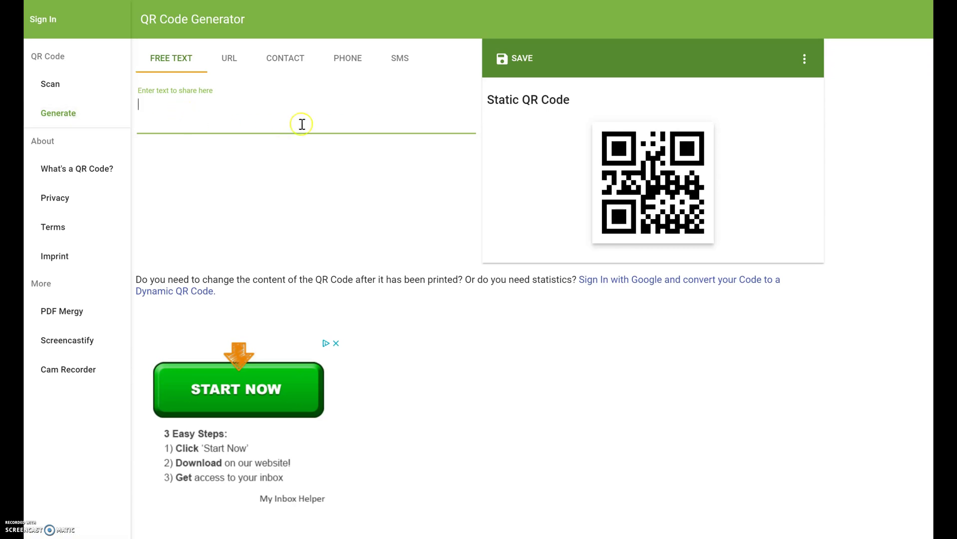
text(2.)
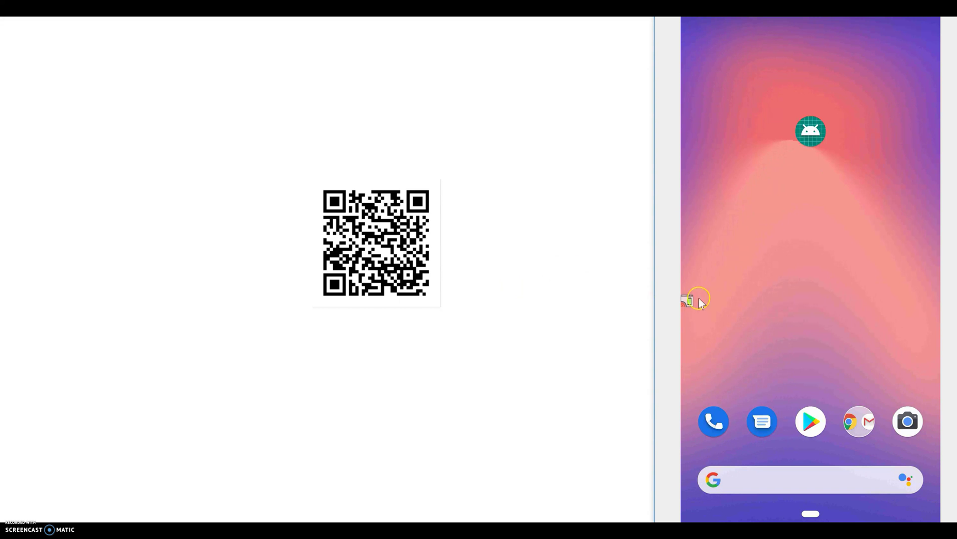
Step: Scan the saved code in the emulator's QR Code Reader to decode the 3002 question
click(788, 305)
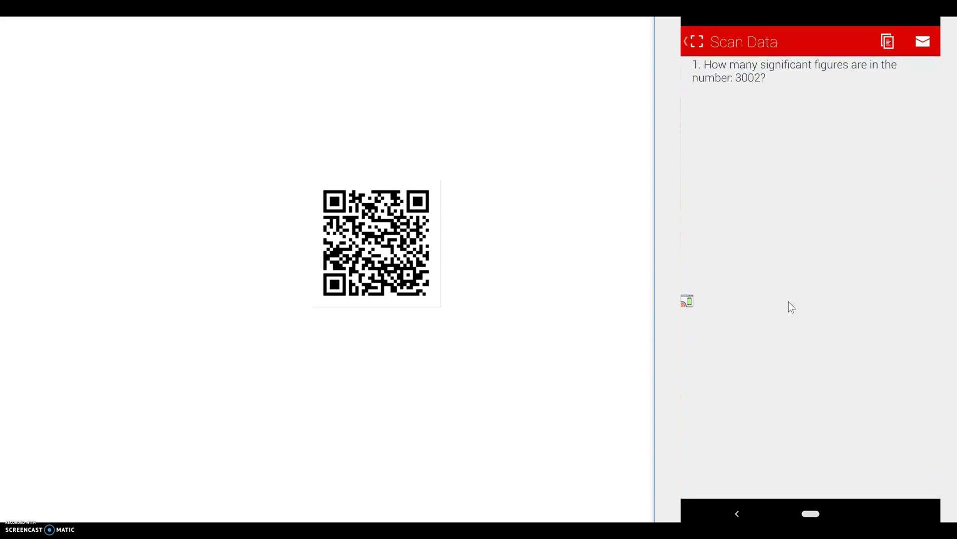
click(790, 135)
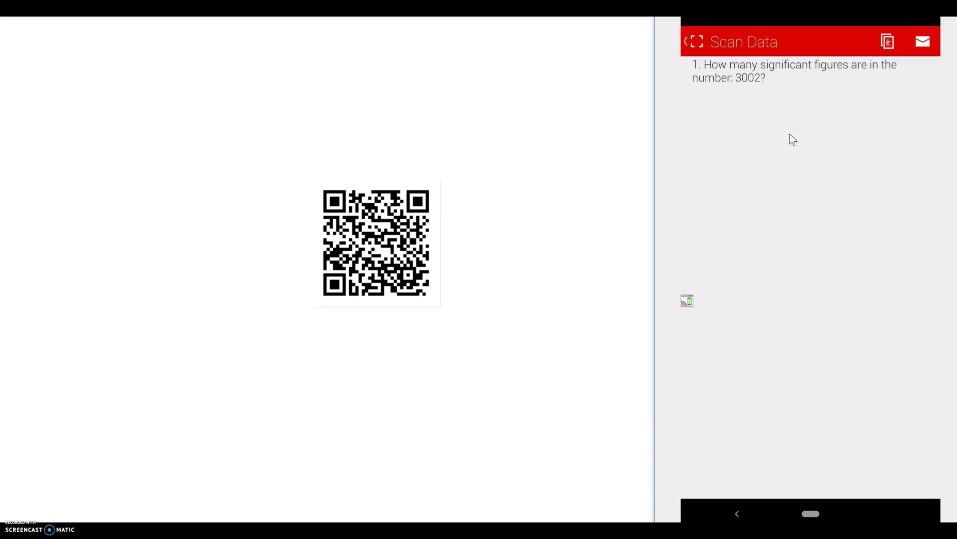